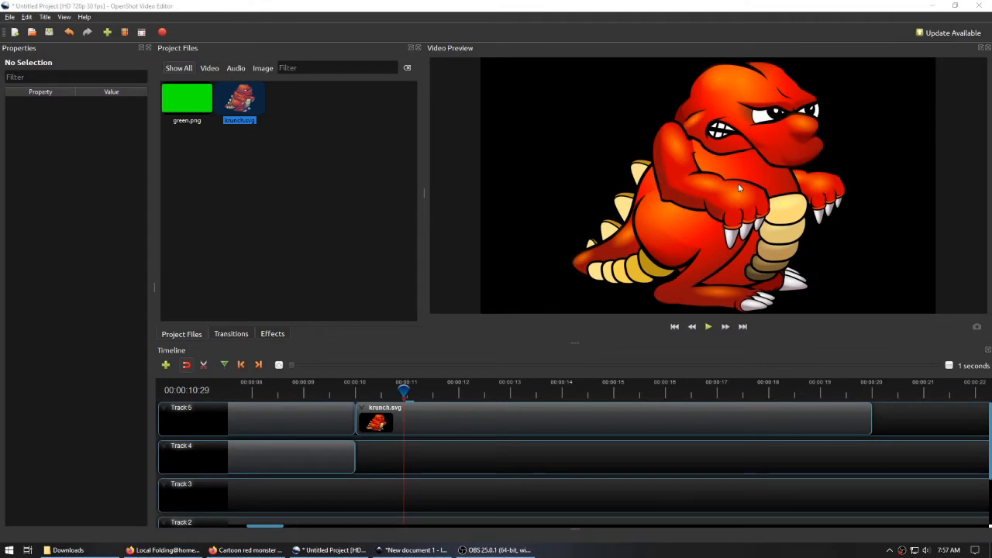
Examine the start-of-clip animation presets offered for the krunch.svg clip that begins at 10 seconds on Track 5
{"action": "left_click", "coordinate": [247, 550]}
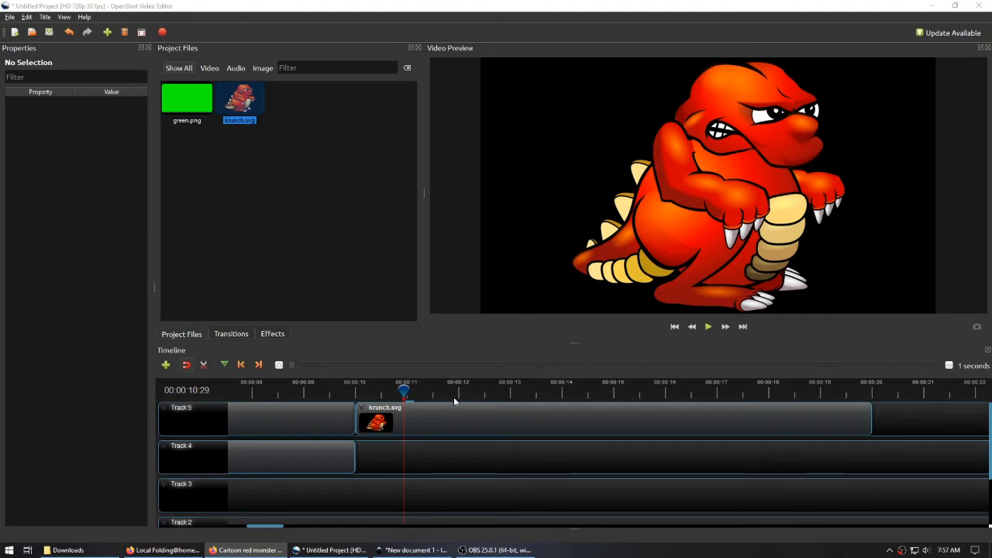
{"action": "mouse_move", "coordinate": [404, 391]}
{"action": "left_mouse_down"}
{"action": "mouse_move", "coordinate": [652, 388]}
{"action": "mouse_move", "coordinate": [411, 390]}
{"action": "left_mouse_up"}
{"action": "left_click_drag", "start_coordinate": [571, 380], "coordinate": [387, 386]}
{"action": "right_click", "coordinate": [366, 409]}
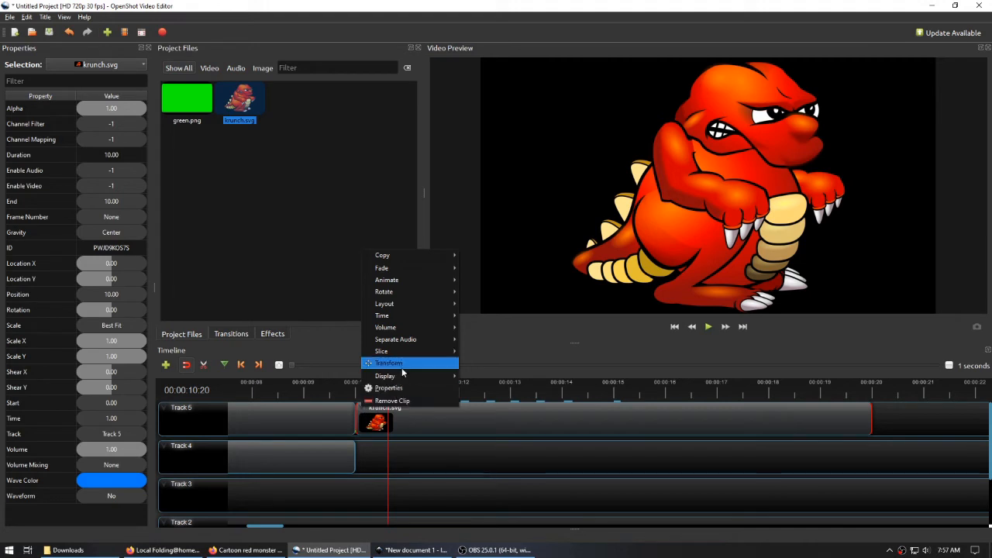
{"action": "mouse_move", "coordinate": [414, 284]}
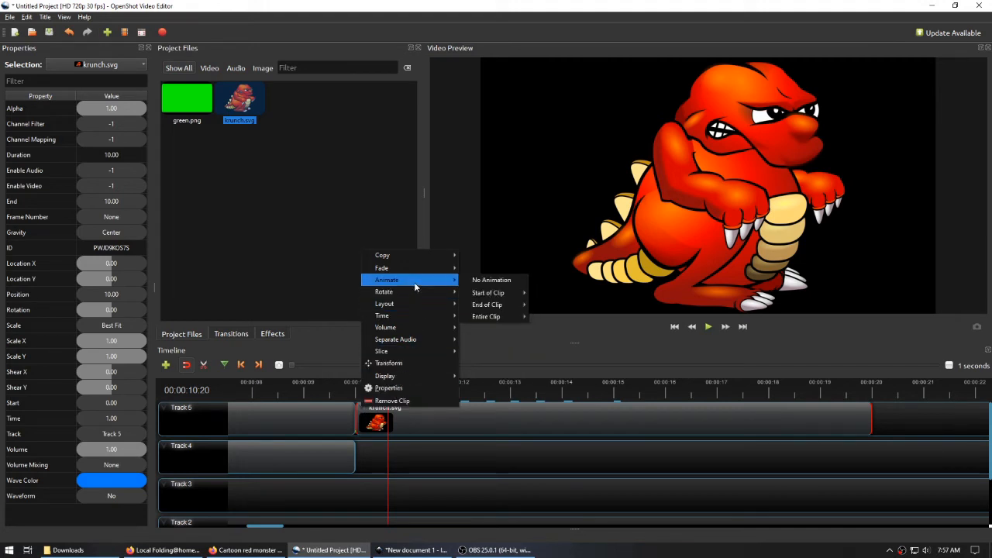
{"action": "mouse_move", "coordinate": [501, 293]}
{"action": "left_click", "coordinate": [592, 329]}
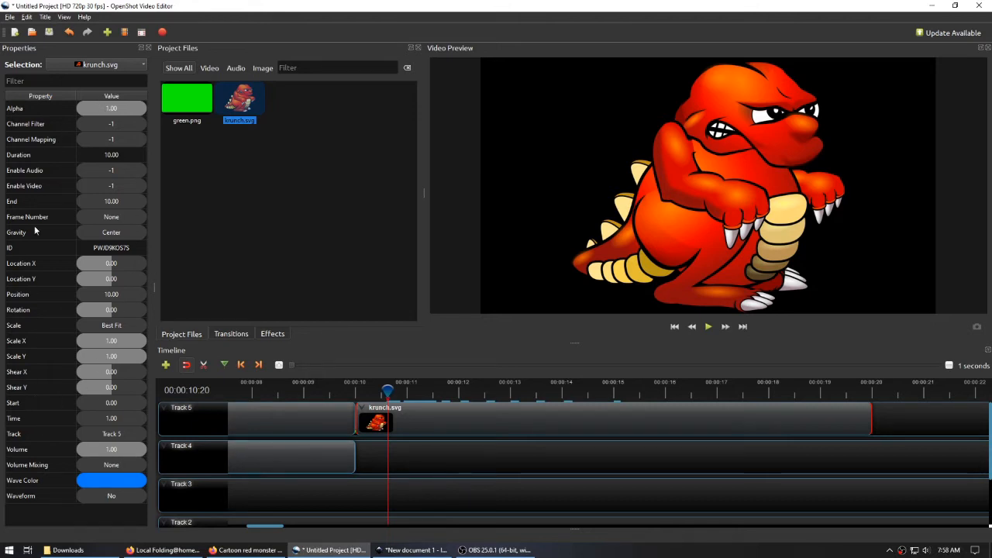
Hide the Properties panel and bring it back for the krunch.svg clip
{"action": "left_click", "coordinate": [147, 46]}
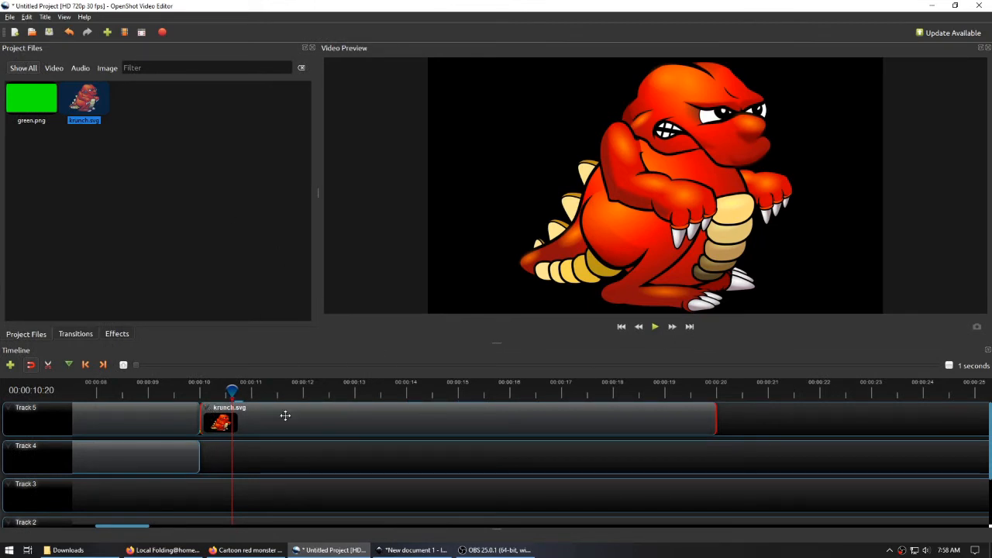
{"action": "left_click", "coordinate": [206, 410]}
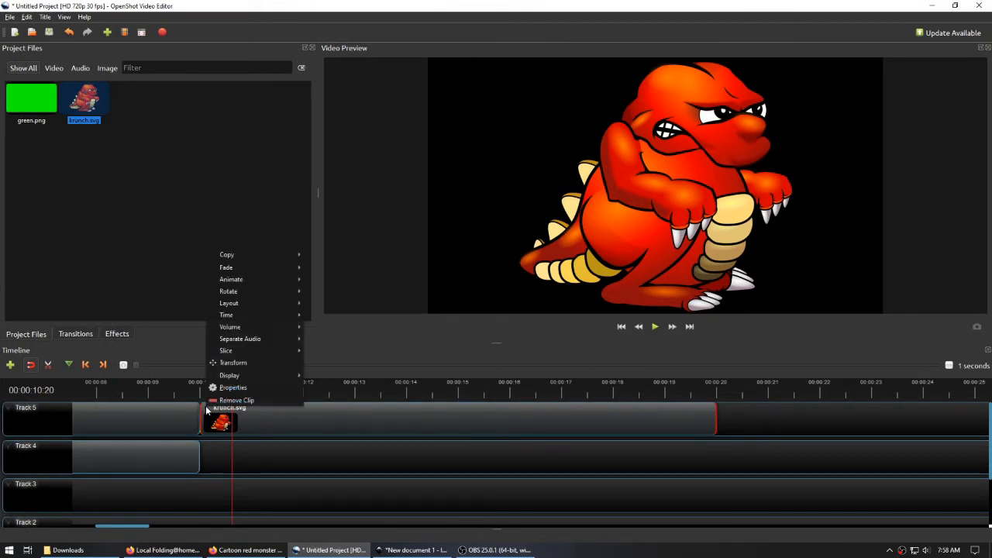
{"action": "left_click", "coordinate": [251, 390]}
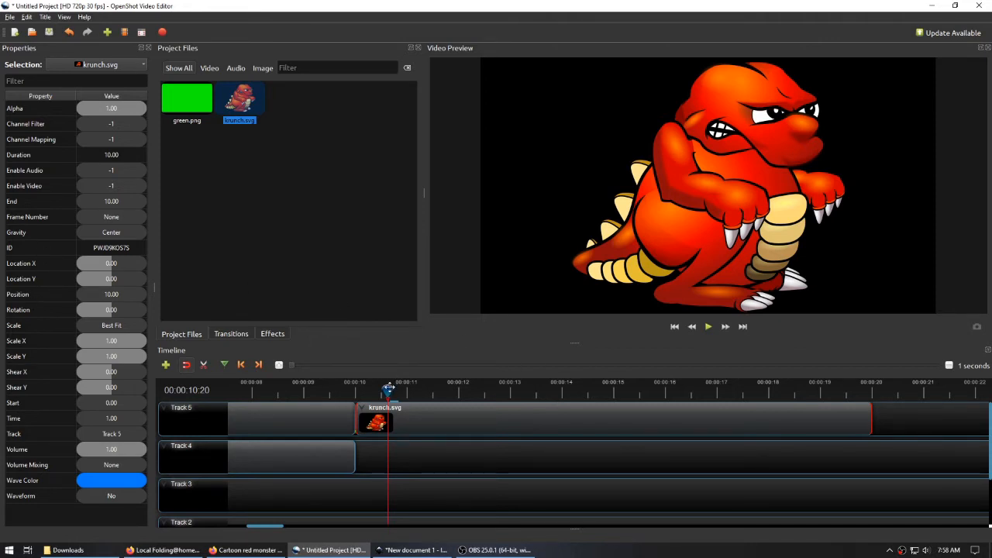
Set the krunch.svg clip's Location Y to 0.30 at 00:00:10:02, near the start of the clip
{"action": "left_click_drag", "start_coordinate": [388, 388], "coordinate": [357, 387]}
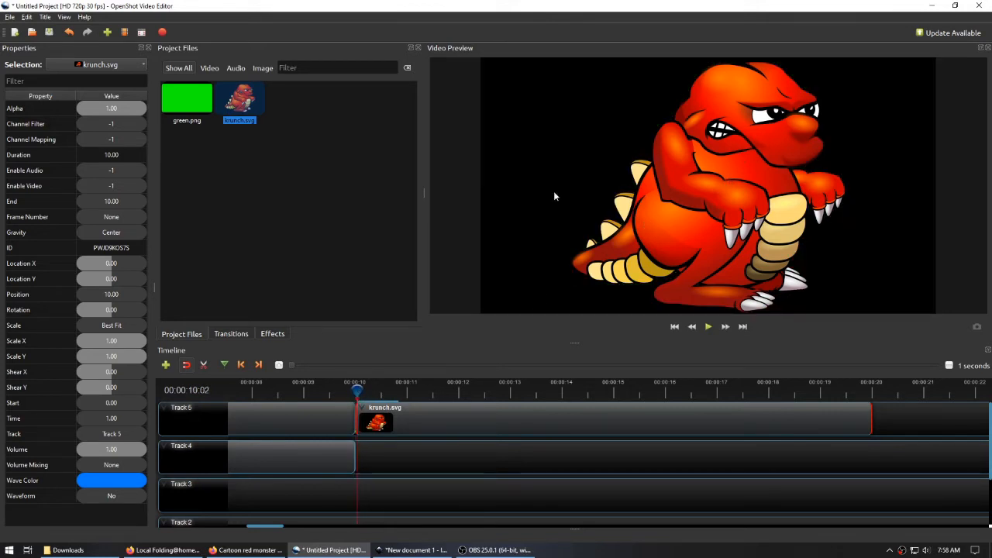
{"action": "left_click_drag", "start_coordinate": [109, 281], "coordinate": [97, 281]}
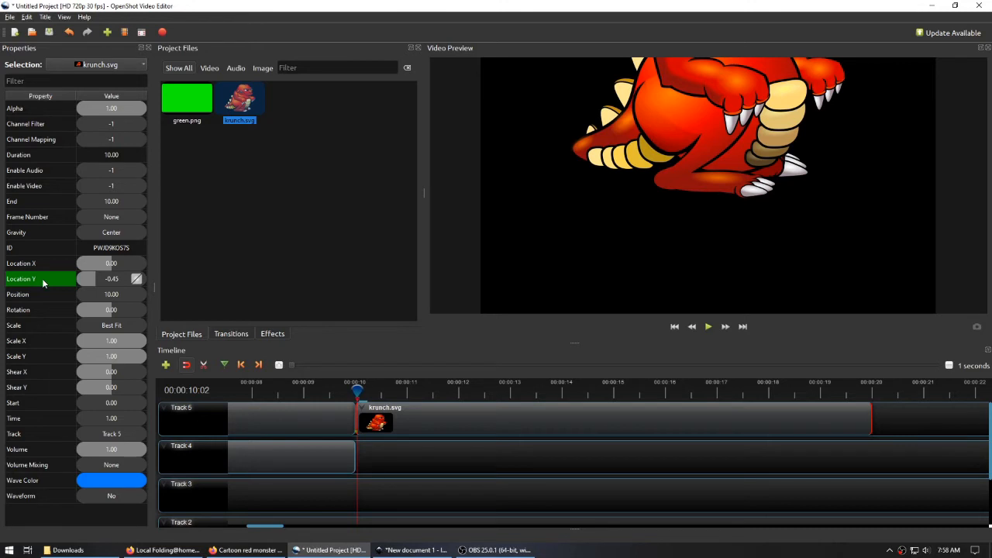
{"action": "left_click_drag", "start_coordinate": [93, 284], "coordinate": [117, 285]}
{"action": "double_click", "coordinate": [117, 284]}
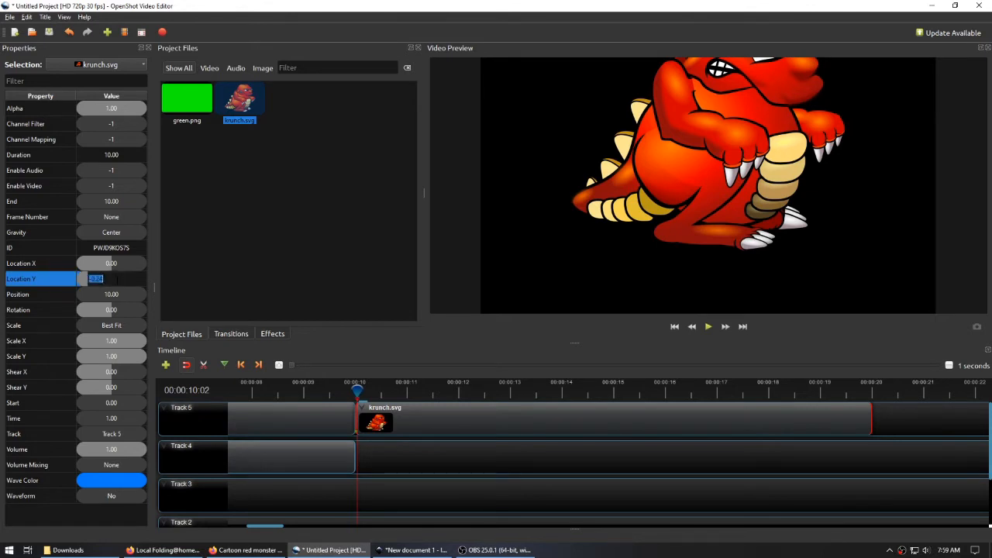
{"action": "type", "text": "-.3"}
{"action": "key", "text": "Return"}
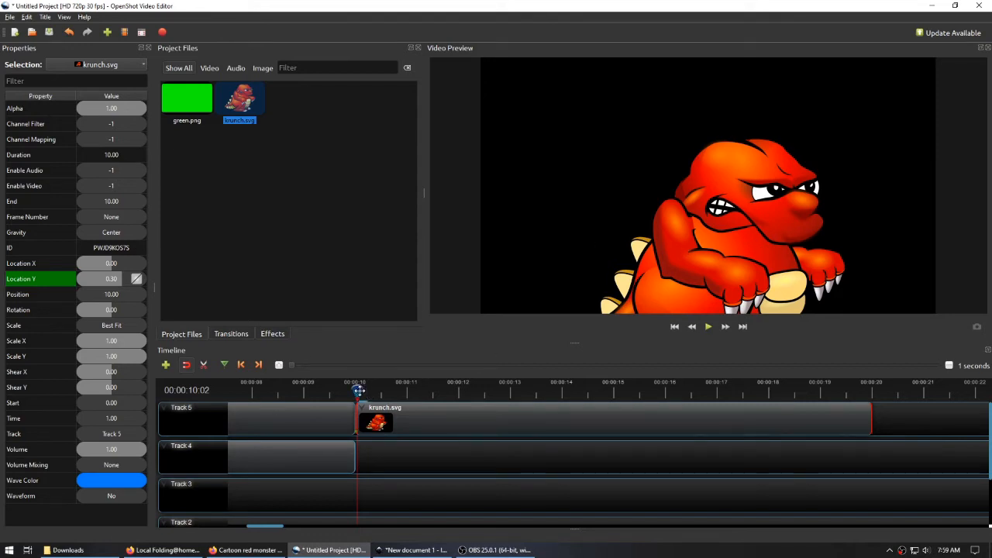
Set the krunch.svg clip's Location Y to 0.50 at 00:00:10:16
{"action": "left_click_drag", "start_coordinate": [358, 390], "coordinate": [381, 390]}
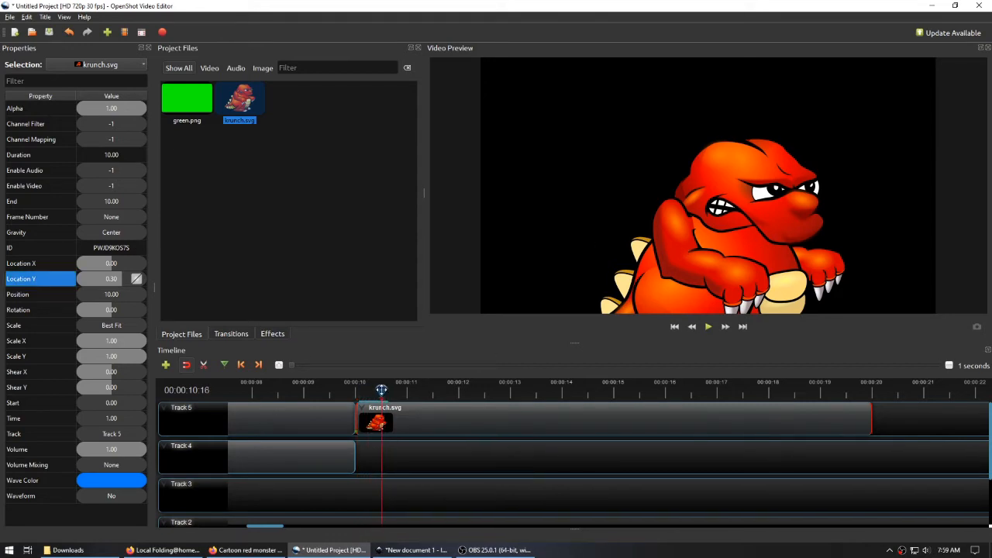
{"action": "double_click", "coordinate": [114, 279]}
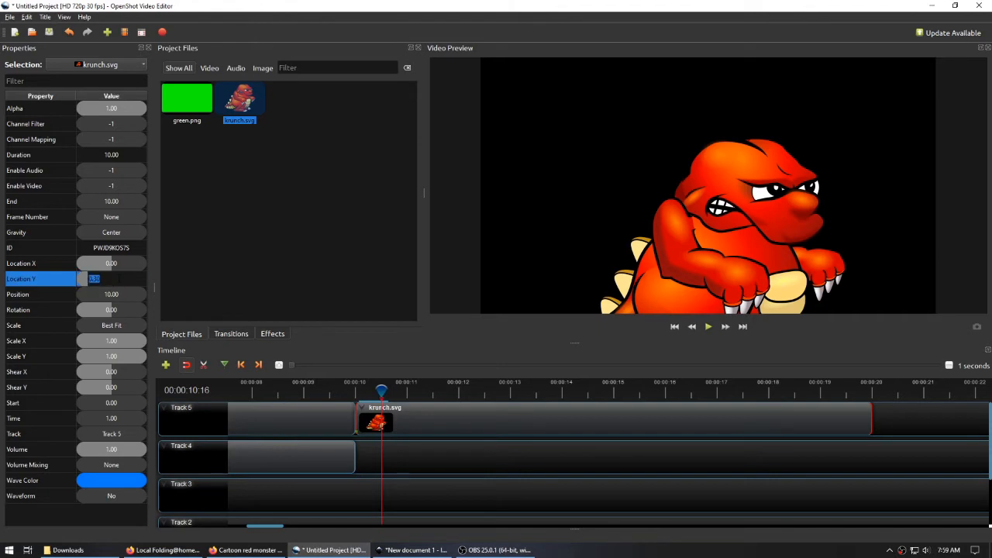
{"action": "type", "text": "-"}
{"action": "type", "text": ".5"}
{"action": "key", "text": "Return"}
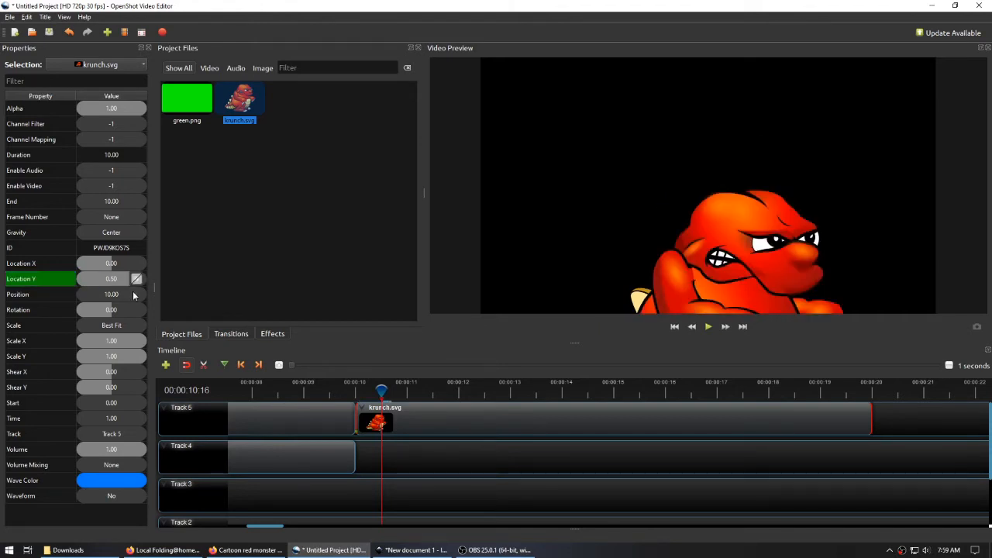
Set the krunch.svg clip's Location Y to 0.30 at 00:00:11:01
{"action": "left_click", "coordinate": [385, 390]}
{"action": "left_click_drag", "start_coordinate": [385, 390], "coordinate": [407, 392]}
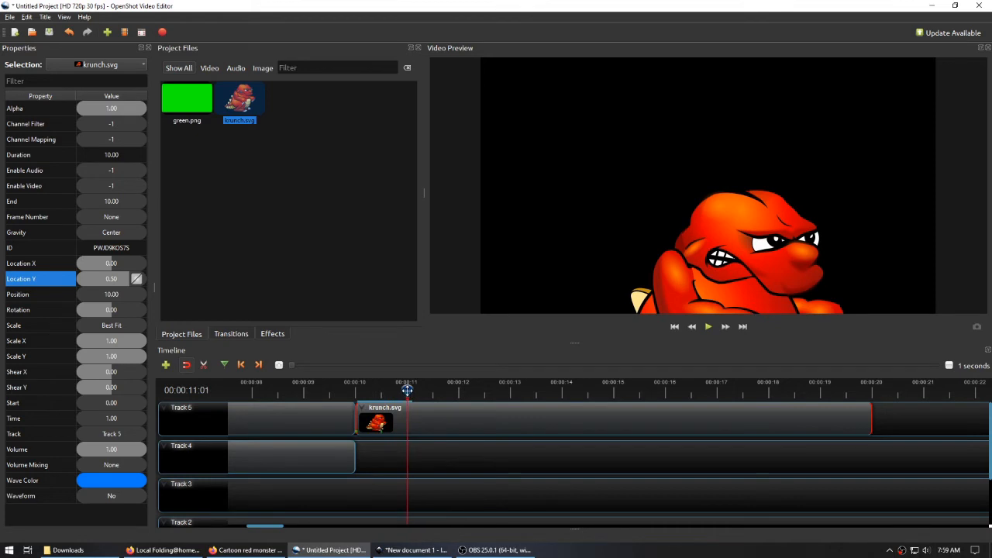
{"action": "double_click", "coordinate": [113, 279]}
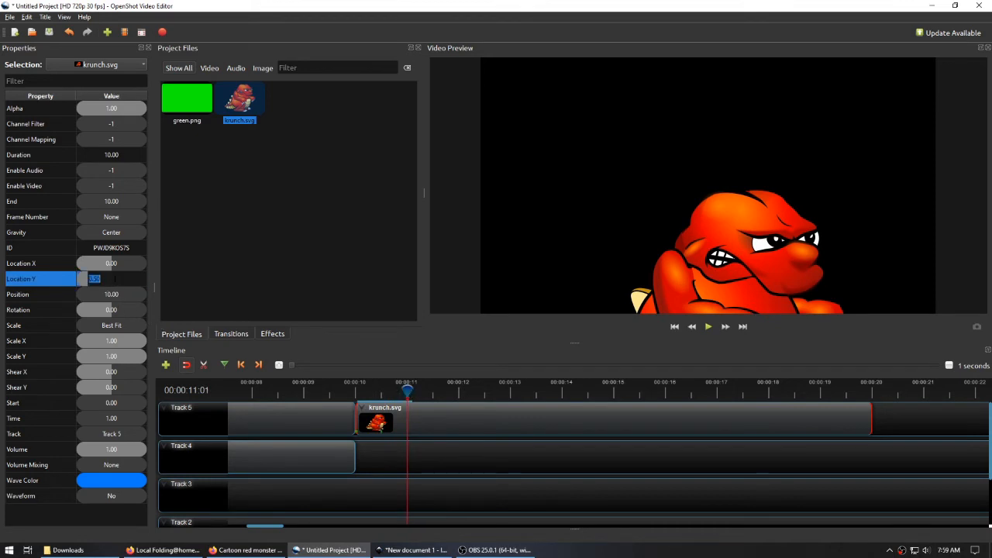
{"action": "type", "text": "0.3"}
{"action": "key", "text": "Return"}
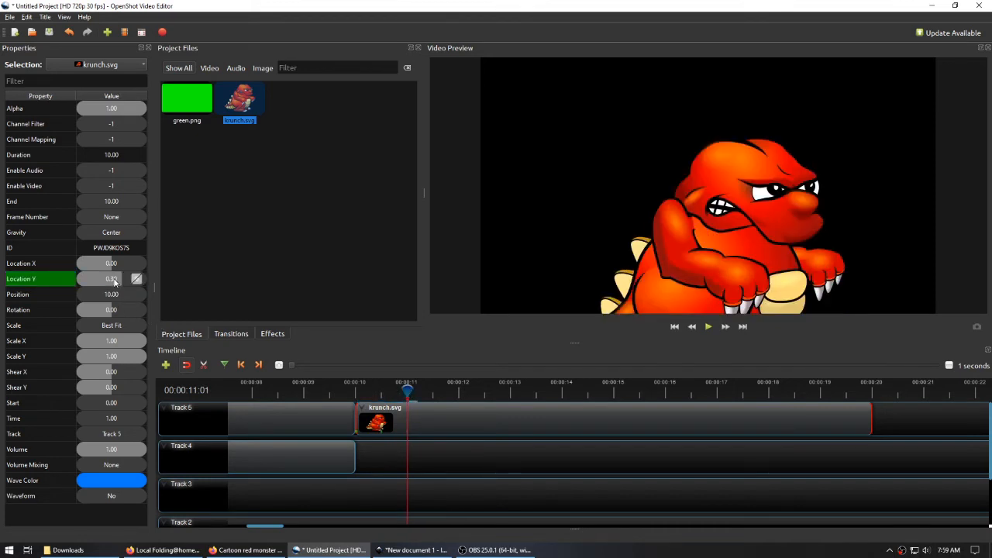
Play back the clip's vertical bobbing movement from about 00:00:10:05 and stop after the last keyframe
{"action": "left_click_drag", "start_coordinate": [408, 386], "coordinate": [362, 386]}
{"action": "left_click", "coordinate": [708, 327]}
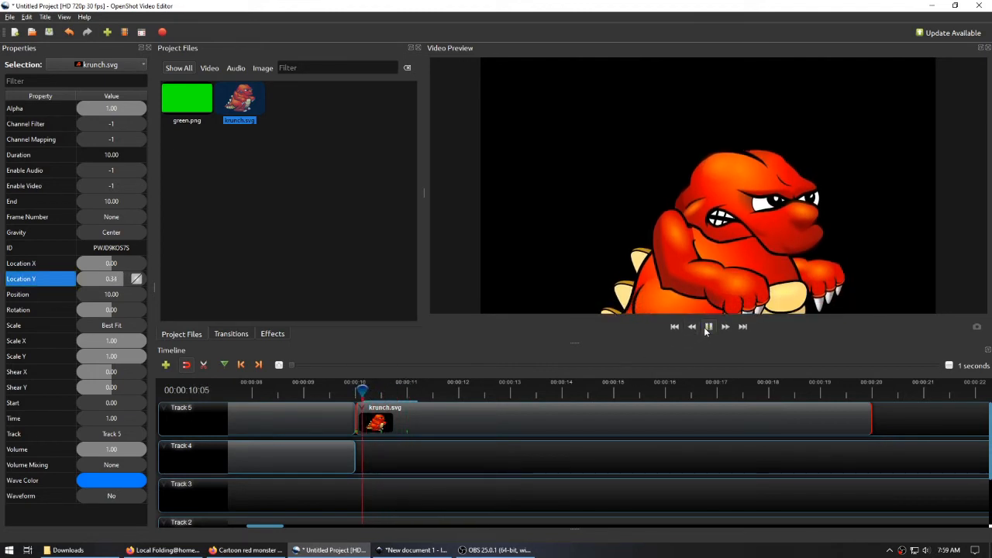
{"action": "key", "text": "space"}
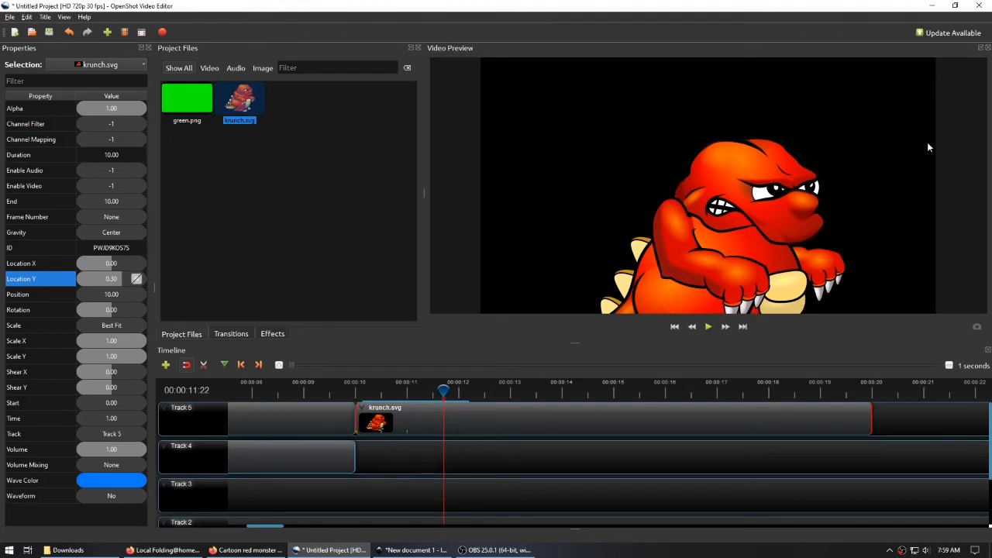
Move the second krunch.svg clip along Track 5 so that it starts at 11.50 seconds
{"action": "left_click_drag", "start_coordinate": [445, 389], "coordinate": [414, 388]}
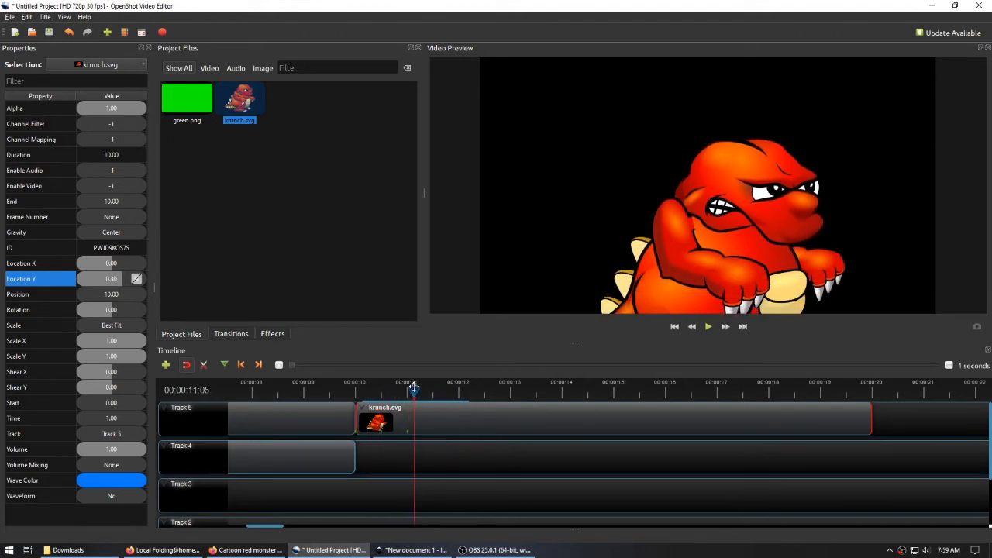
{"action": "left_click_drag", "start_coordinate": [456, 421], "coordinate": [532, 411]}
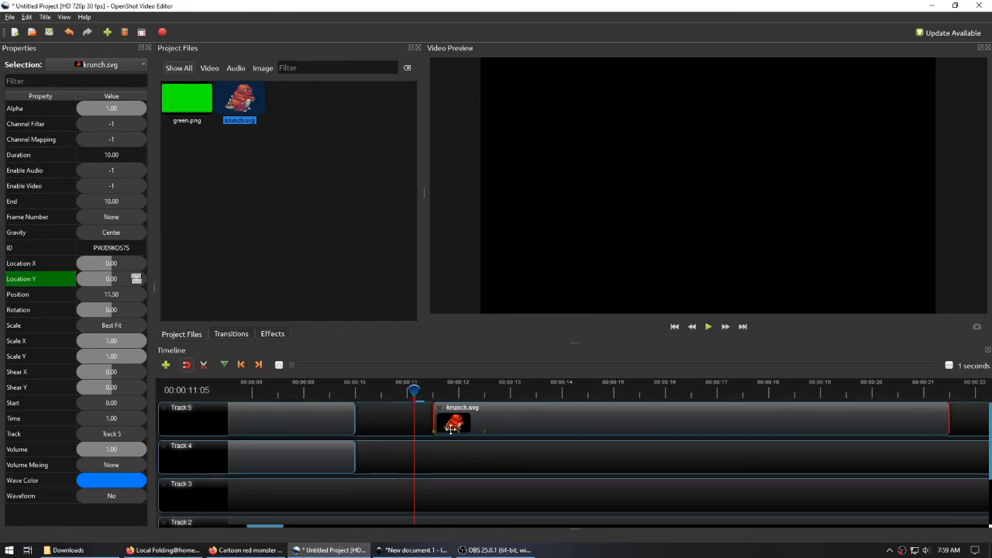
Examine the first krunch.svg clip's repeated Location Y keyframes over the green background, from its start to past its end
{"action": "left_click_drag", "start_coordinate": [275, 530], "coordinate": [256, 530]}
{"action": "mouse_move", "coordinate": [256, 392]}
{"action": "left_mouse_down"}
{"action": "mouse_move", "coordinate": [212, 393]}
{"action": "mouse_move", "coordinate": [268, 392]}
{"action": "left_mouse_up"}
{"action": "left_click", "coordinate": [359, 416]}
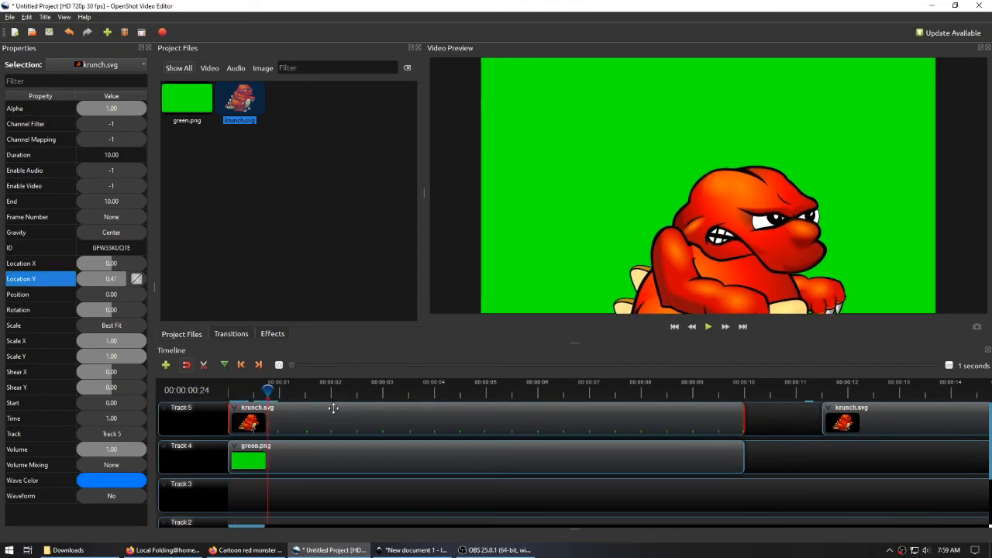
{"action": "left_click", "coordinate": [274, 390]}
{"action": "left_click_drag", "start_coordinate": [274, 390], "coordinate": [307, 392]}
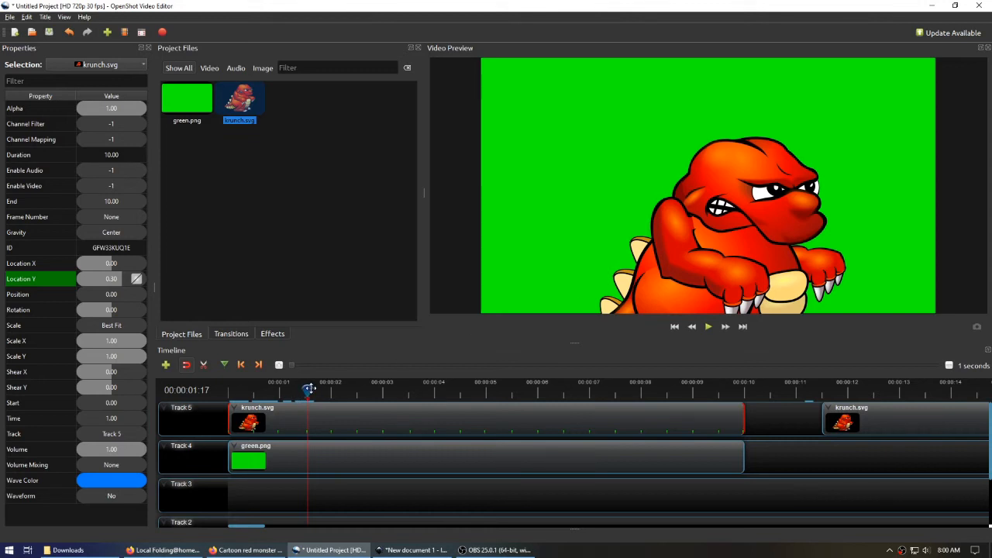
{"action": "left_click_drag", "start_coordinate": [309, 390], "coordinate": [694, 392]}
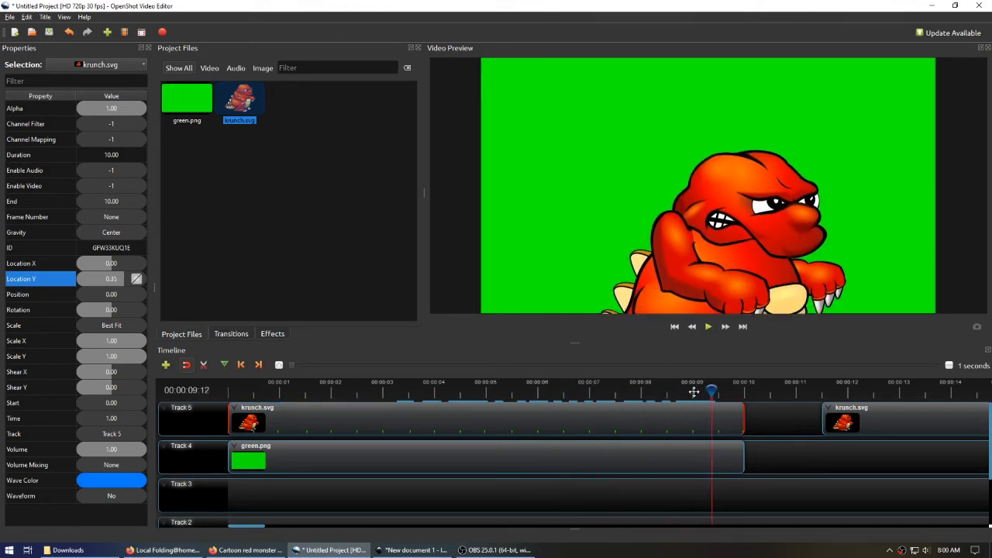
{"action": "left_click", "coordinate": [340, 390]}
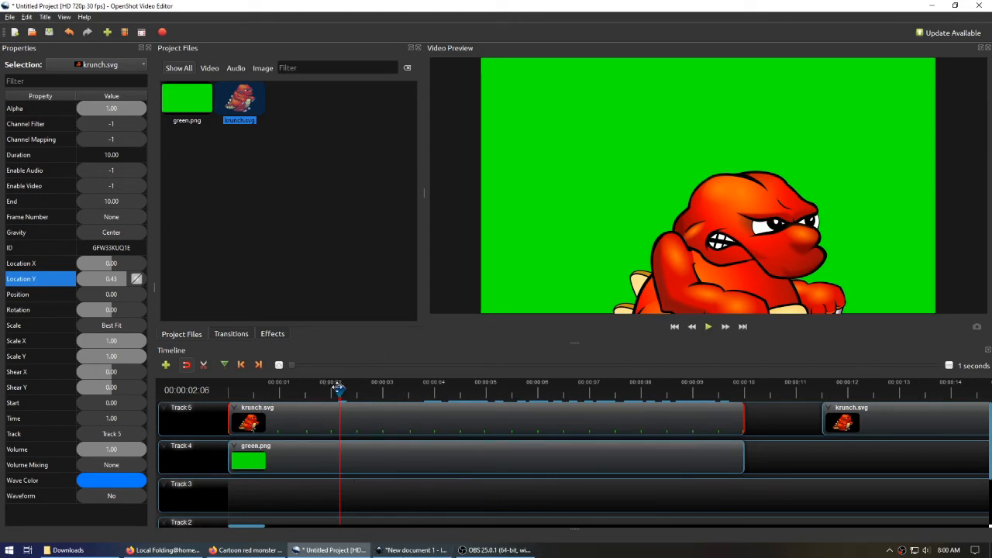
{"action": "left_click_drag", "start_coordinate": [340, 391], "coordinate": [332, 392]}
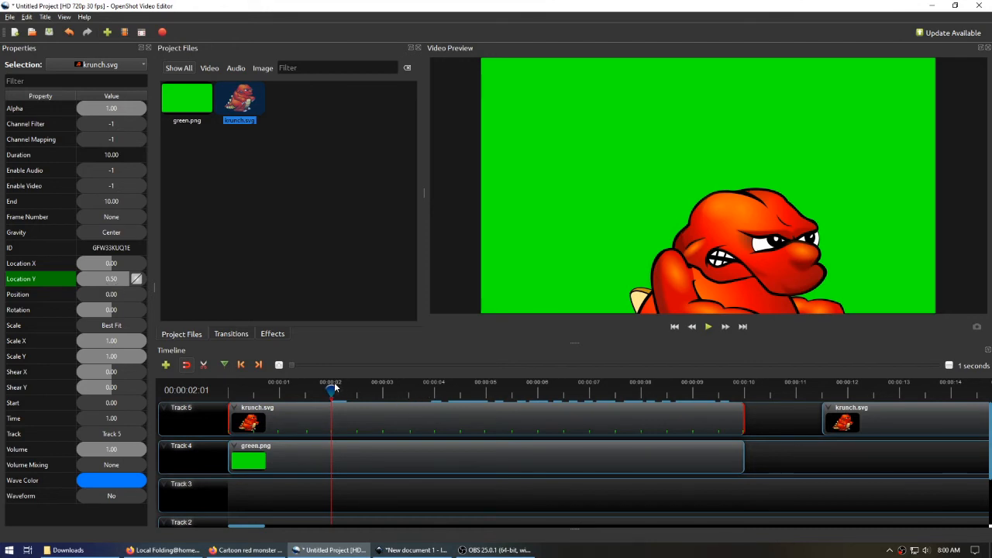
{"action": "left_click_drag", "start_coordinate": [333, 388], "coordinate": [356, 387]}
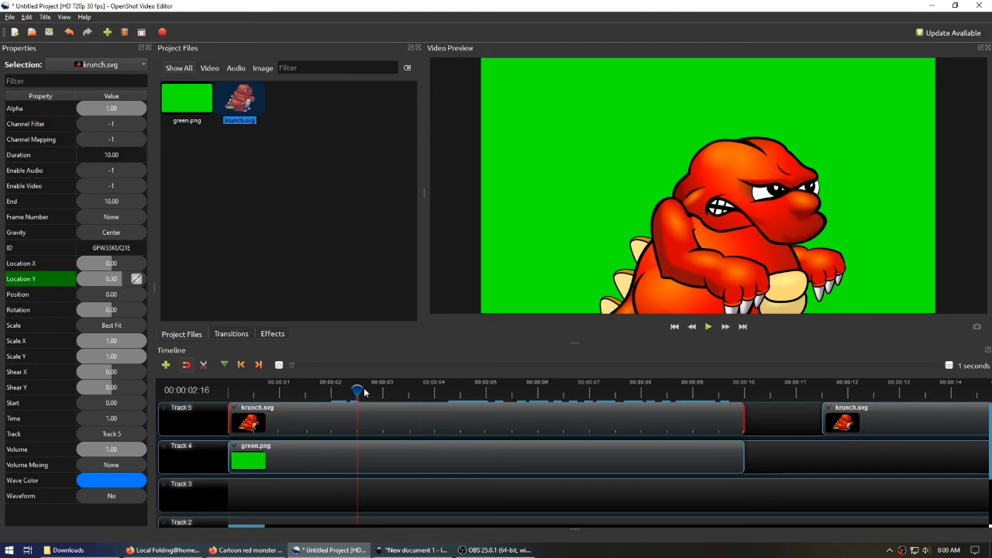
{"action": "mouse_move", "coordinate": [357, 388]}
{"action": "left_mouse_down"}
{"action": "mouse_move", "coordinate": [332, 385]}
{"action": "mouse_move", "coordinate": [356, 390]}
{"action": "left_mouse_up"}
{"action": "left_click_drag", "start_coordinate": [336, 385], "coordinate": [753, 384]}
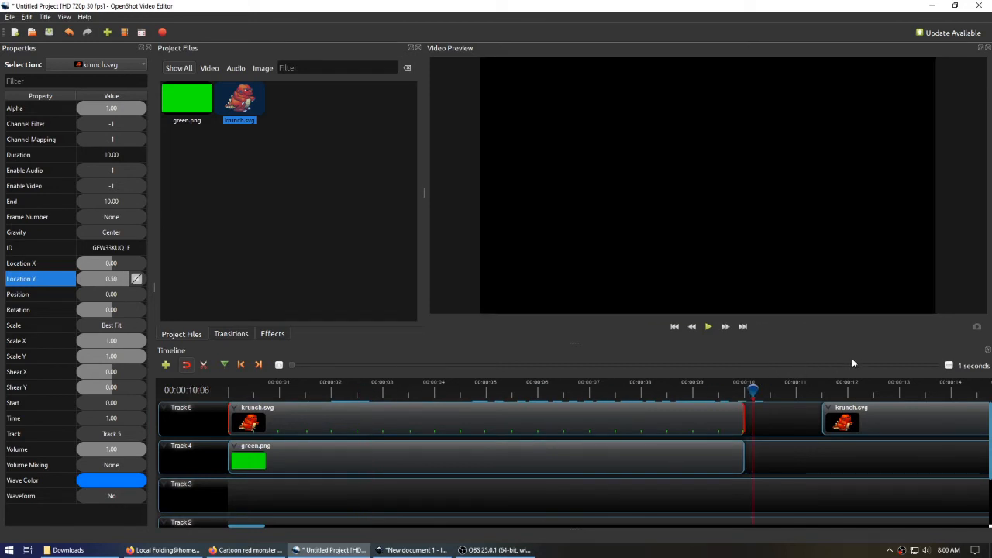
Rotate the second krunch.svg clip to about -39 degrees at 00:00:11:23
{"action": "left_click", "coordinate": [845, 382]}
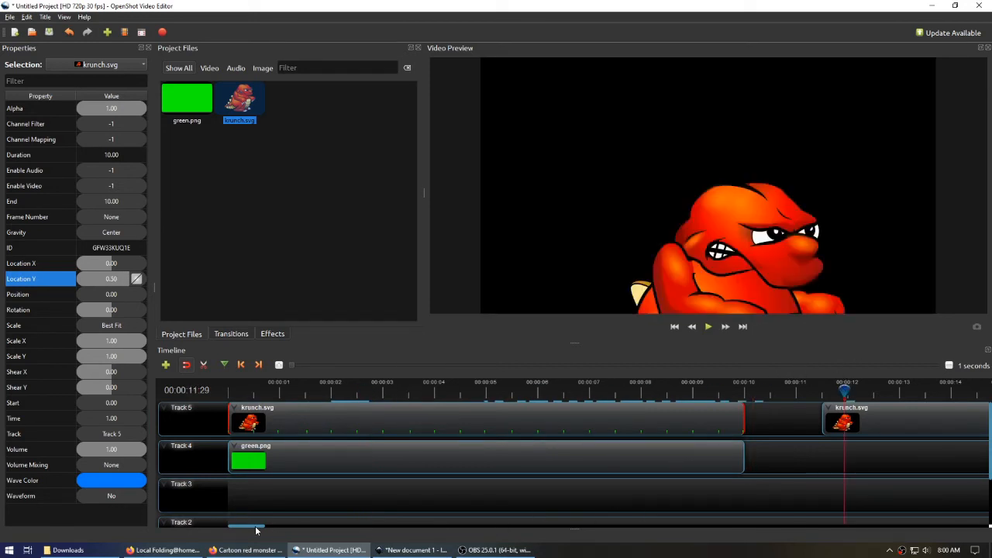
{"action": "left_click_drag", "start_coordinate": [237, 528], "coordinate": [260, 528]}
{"action": "left_click", "coordinate": [336, 416]}
{"action": "left_click", "coordinate": [338, 394]}
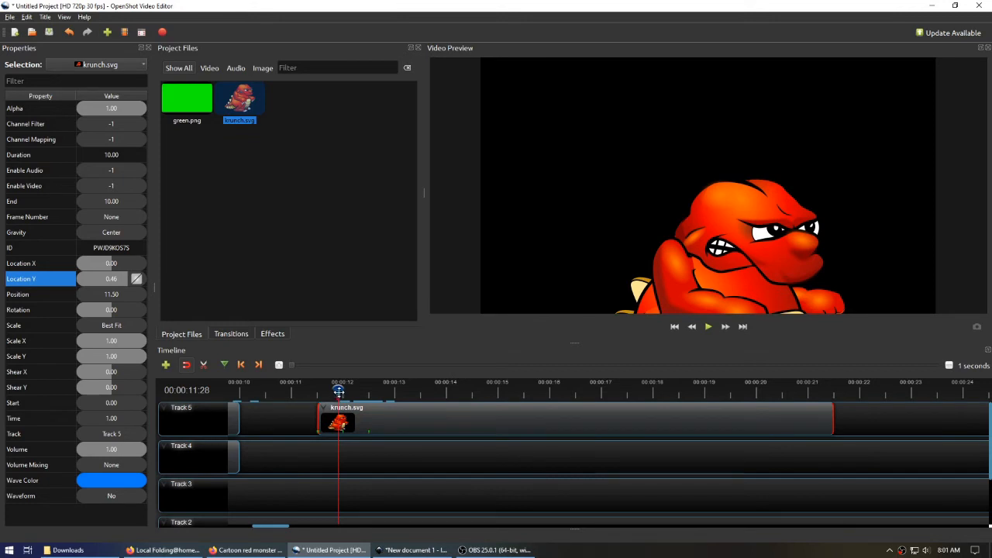
{"action": "left_click_drag", "start_coordinate": [339, 392], "coordinate": [331, 392]}
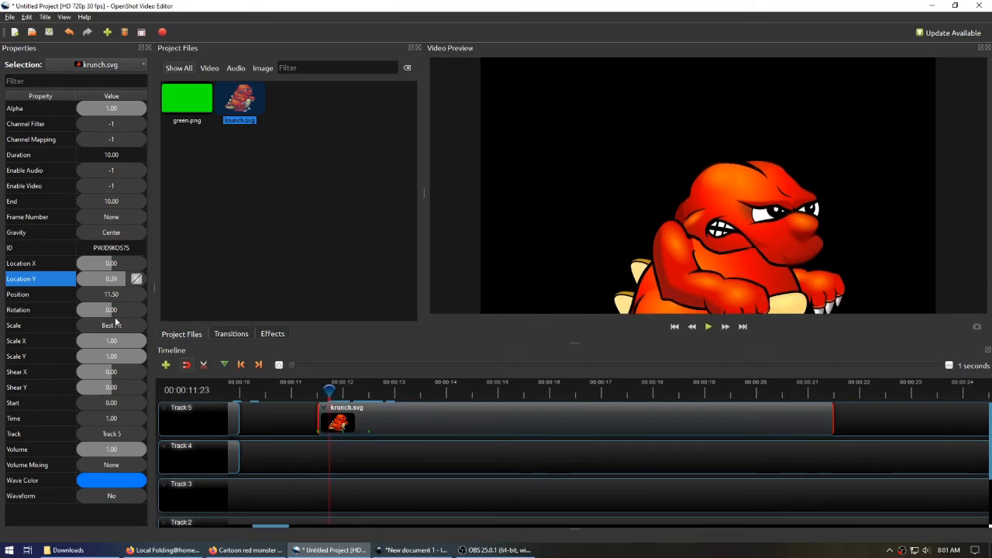
{"action": "left_click_drag", "start_coordinate": [115, 310], "coordinate": [109, 311]}
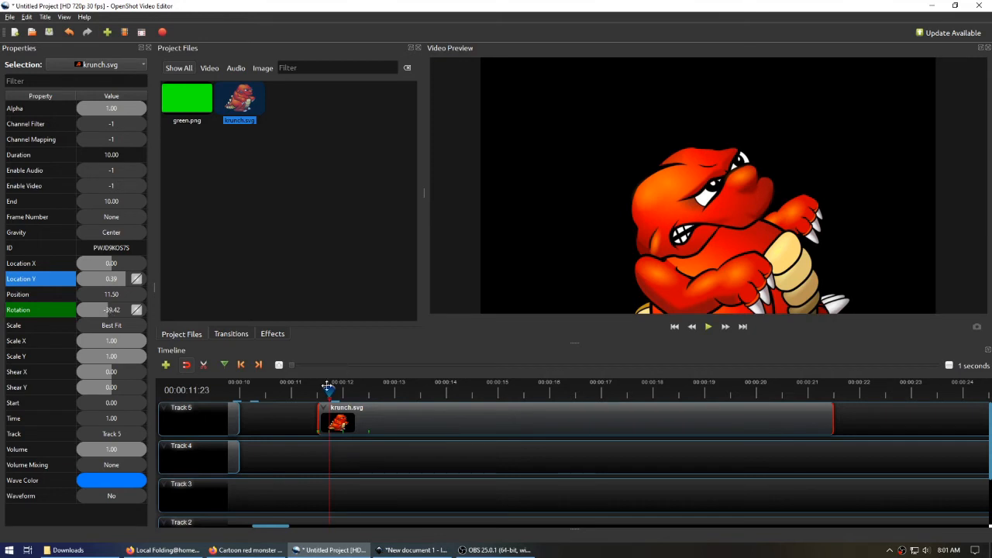
Set the second krunch.svg clip's rotation to 0 at 00:00:12:05 and scrub back over the tilt
{"action": "left_click_drag", "start_coordinate": [326, 389], "coordinate": [349, 390]}
{"action": "double_click", "coordinate": [120, 313]}
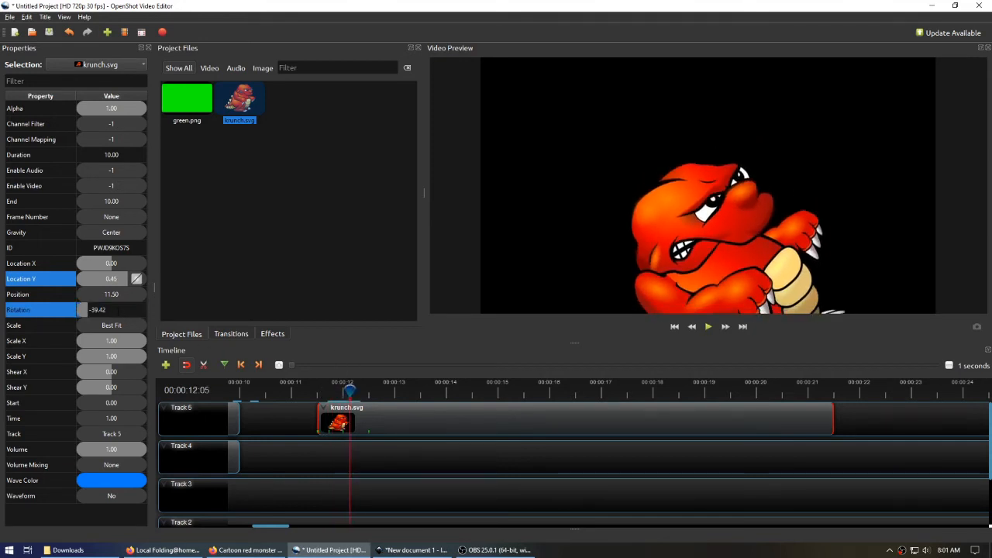
{"action": "type", "text": "0"}
{"action": "key", "text": "Return"}
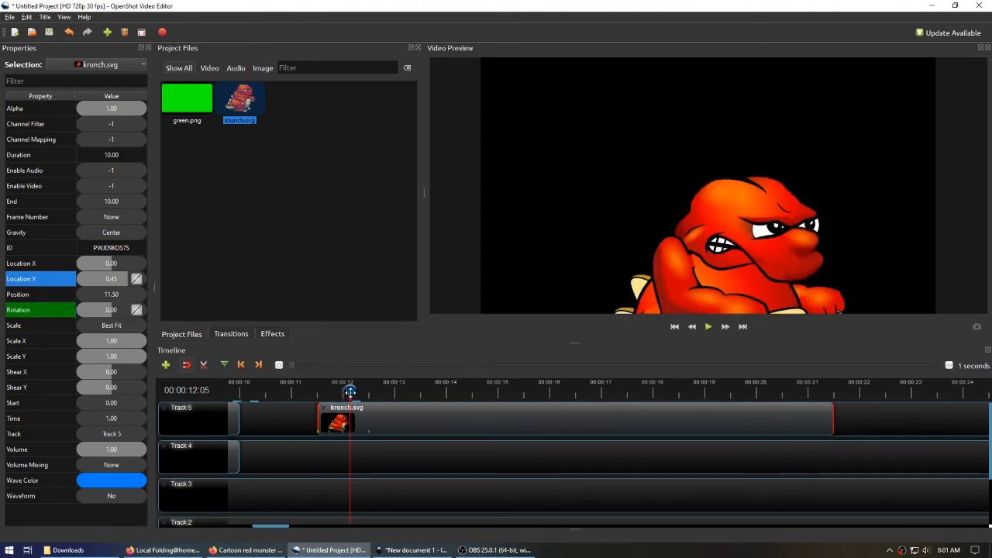
{"action": "left_click_drag", "start_coordinate": [350, 390], "coordinate": [326, 392]}
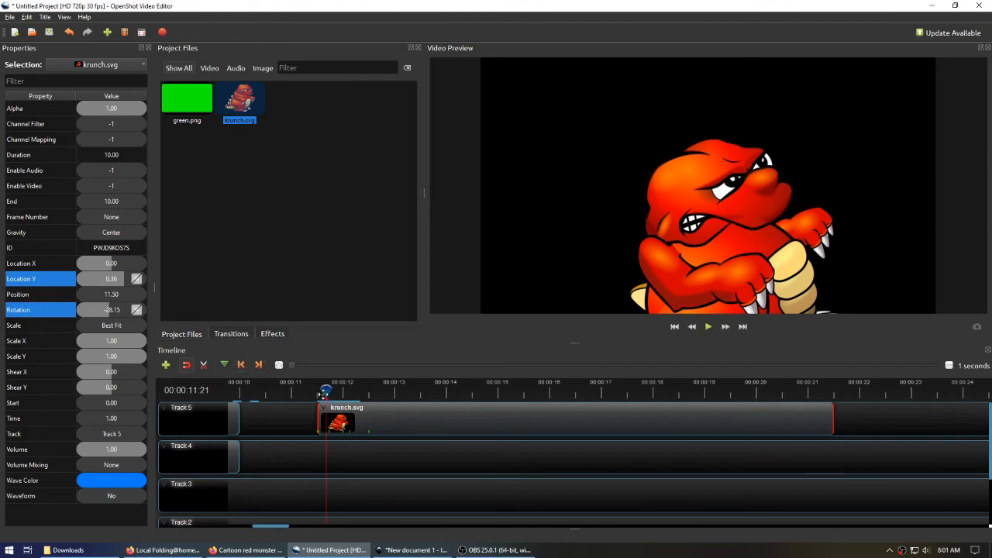
Remove the second krunch.svg clip's rotation keyframe at 00:00:11:23 and scrub over its remaining motion
{"action": "left_click_drag", "start_coordinate": [322, 392], "coordinate": [383, 390]}
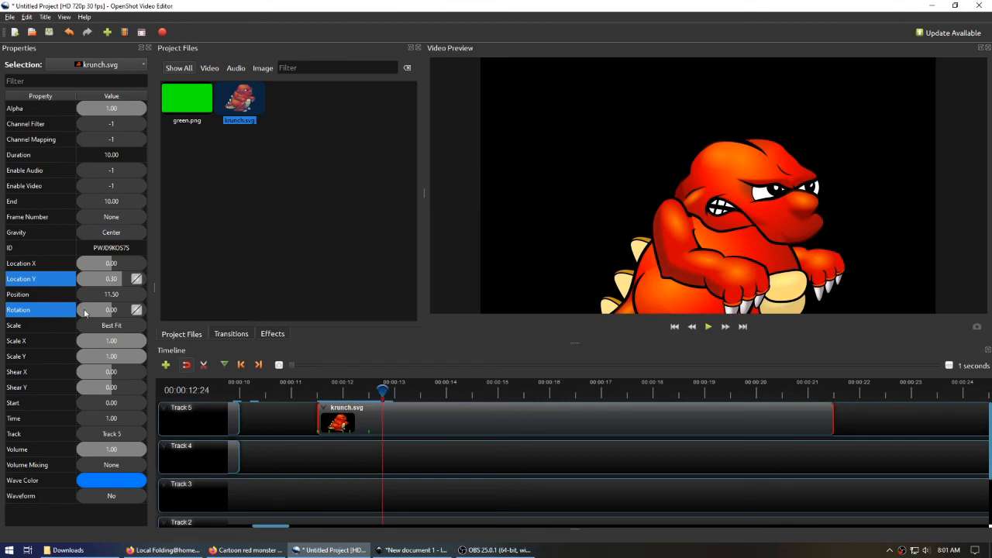
{"action": "right_click", "coordinate": [94, 264]}
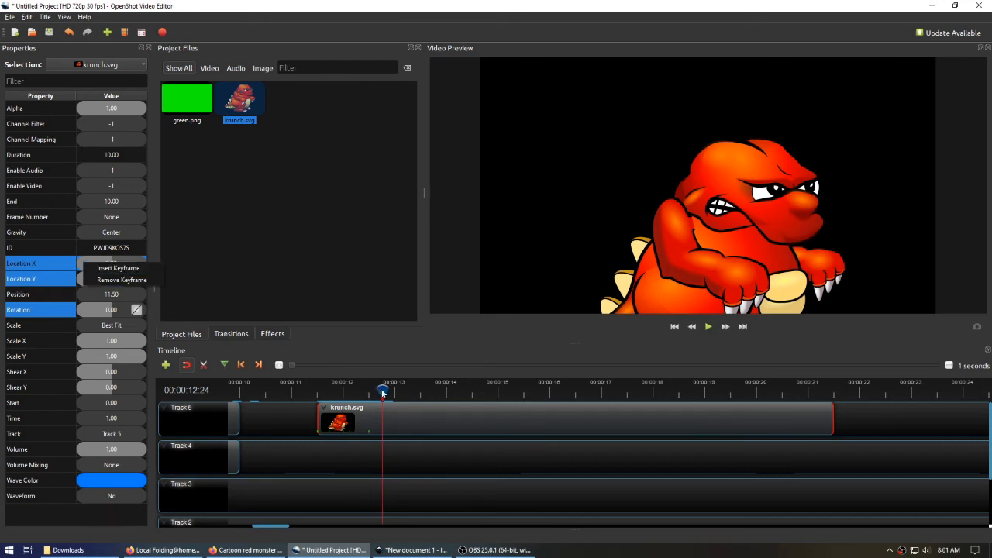
{"action": "left_click_drag", "start_coordinate": [382, 393], "coordinate": [329, 392]}
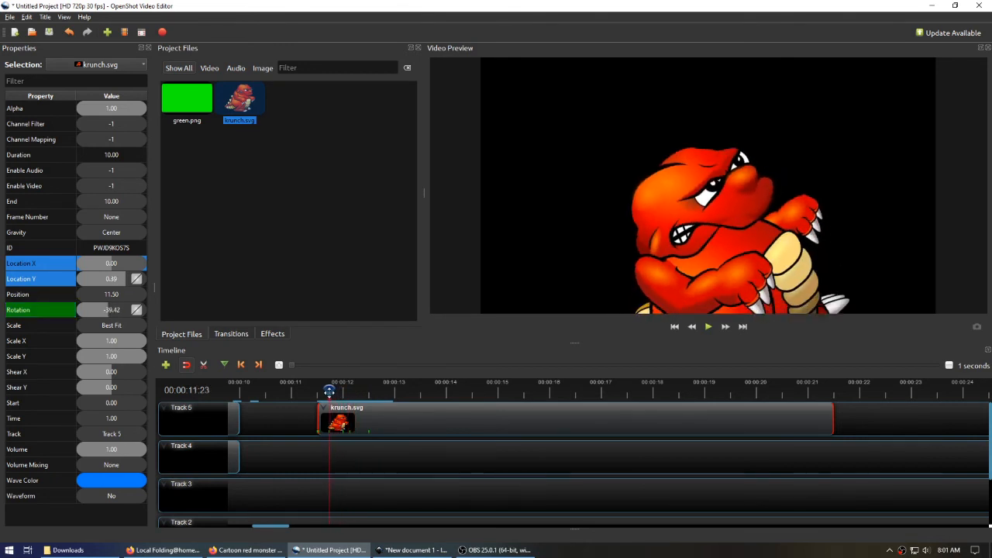
{"action": "right_click", "coordinate": [45, 310]}
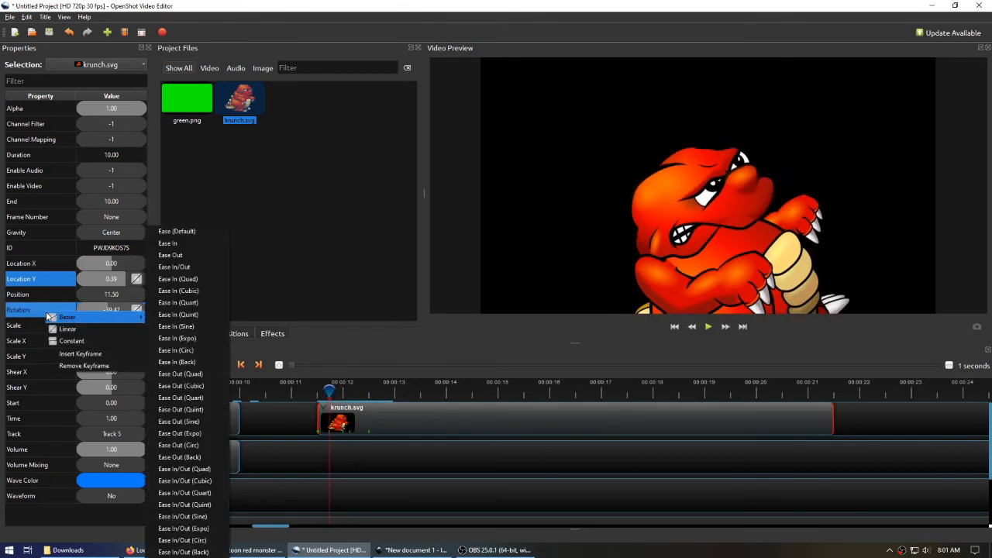
{"action": "left_click", "coordinate": [86, 368]}
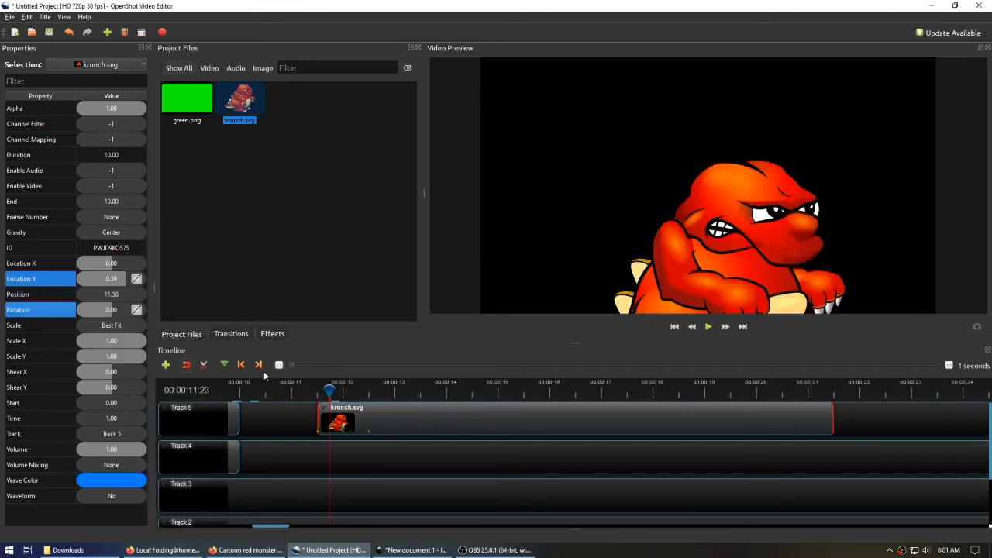
{"action": "left_click_drag", "start_coordinate": [331, 391], "coordinate": [365, 402]}
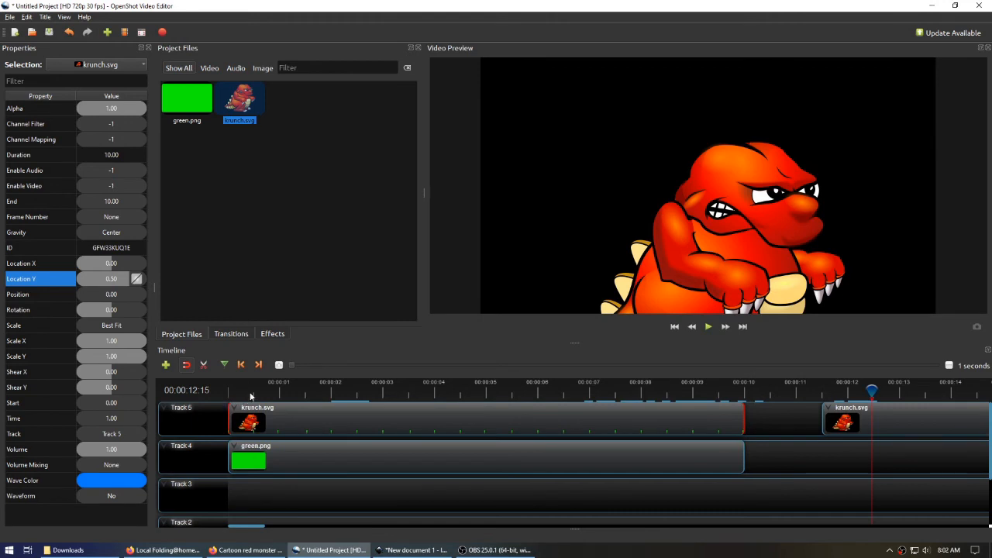
Animate the first krunch.svg clip's Location X from -0.84 at 00:00:00:01 to 0.72 at 00:00:09:30 and play back the movement
{"action": "left_click_drag", "start_coordinate": [253, 392], "coordinate": [228, 397]}
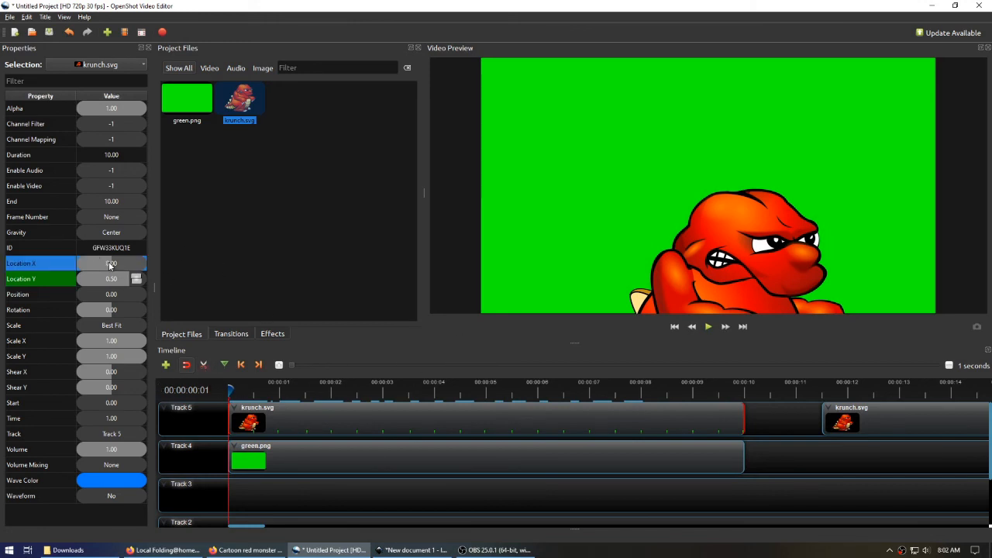
{"action": "left_click_drag", "start_coordinate": [109, 266], "coordinate": [85, 266]}
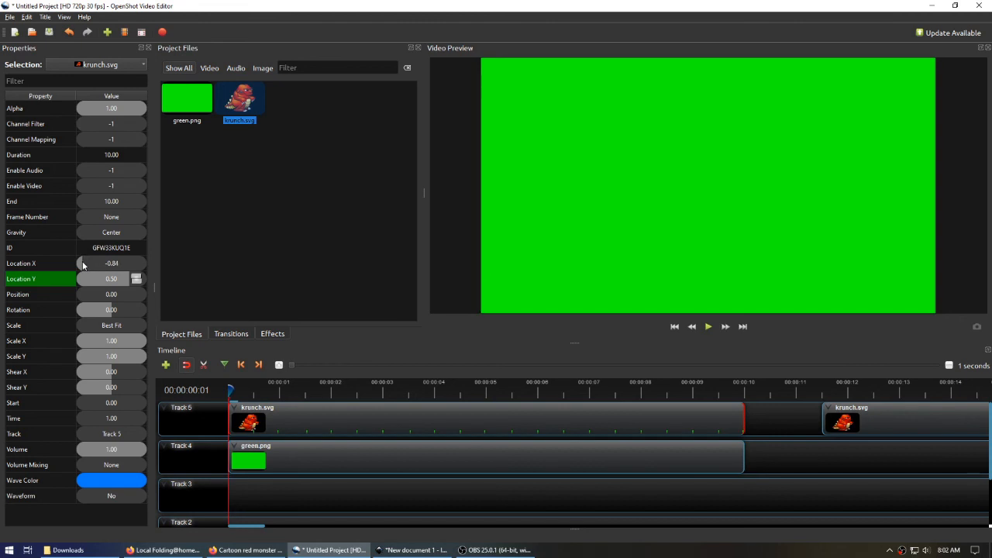
{"action": "left_click_drag", "start_coordinate": [230, 389], "coordinate": [742, 387]}
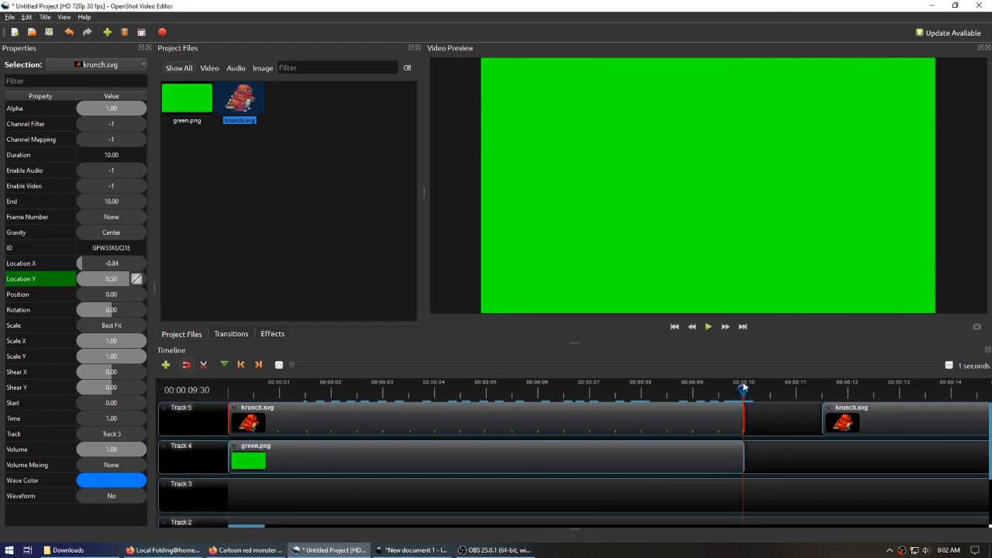
{"action": "left_click_drag", "start_coordinate": [89, 265], "coordinate": [141, 264]}
{"action": "left_click", "coordinate": [708, 326]}
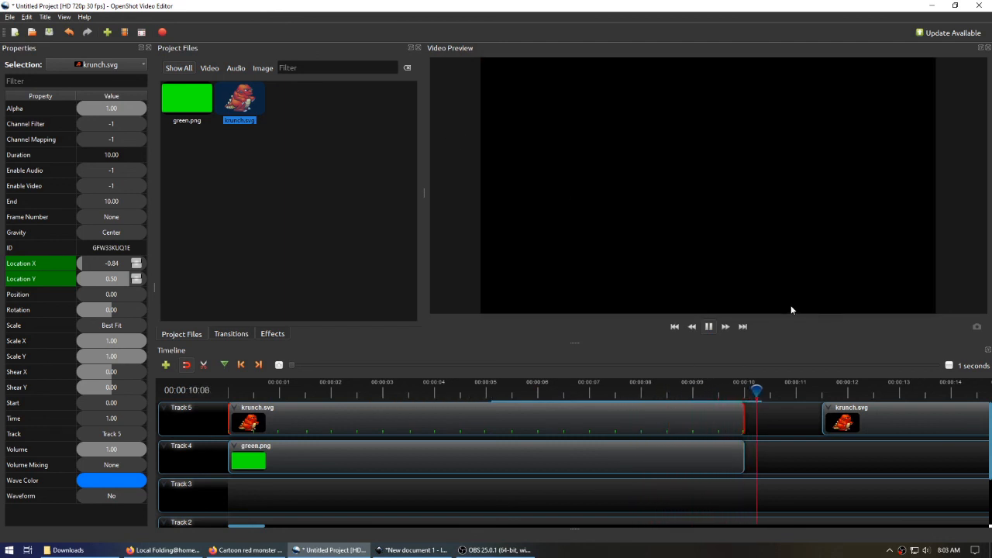
{"action": "left_click", "coordinate": [707, 327]}
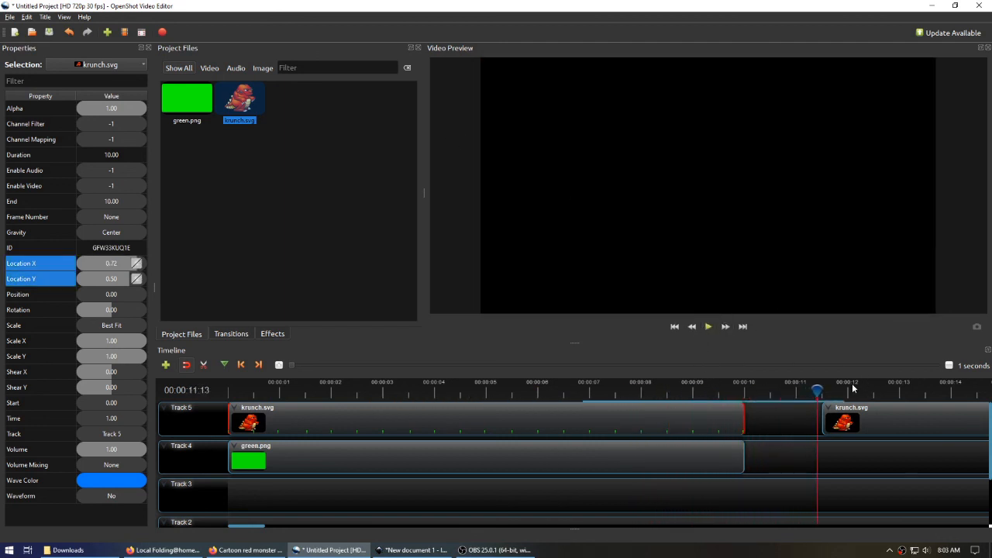
{"action": "left_click_drag", "start_coordinate": [816, 390], "coordinate": [306, 390]}
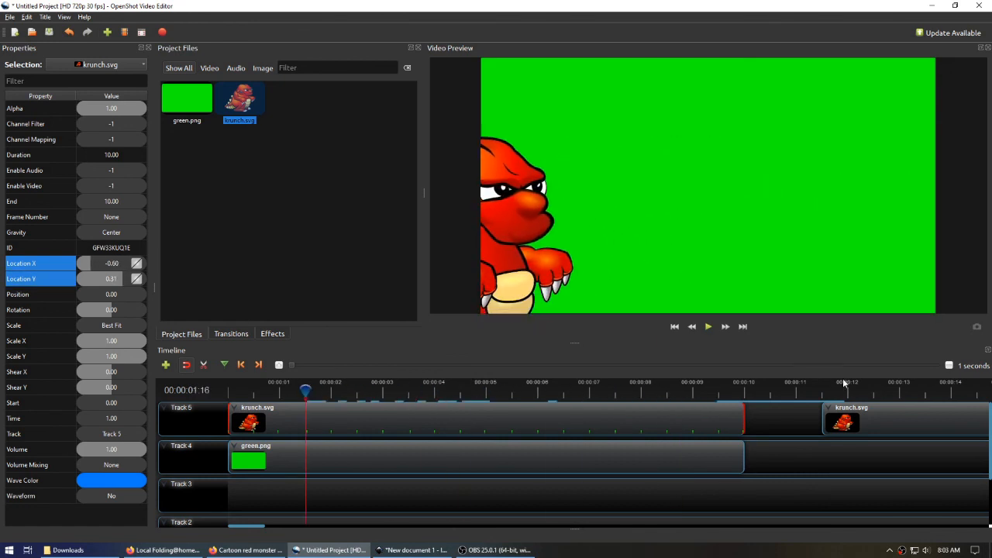
Delete the second krunch.svg clip from Track 5 and scrub through the remaining monster animation
{"action": "left_click", "coordinate": [850, 408]}
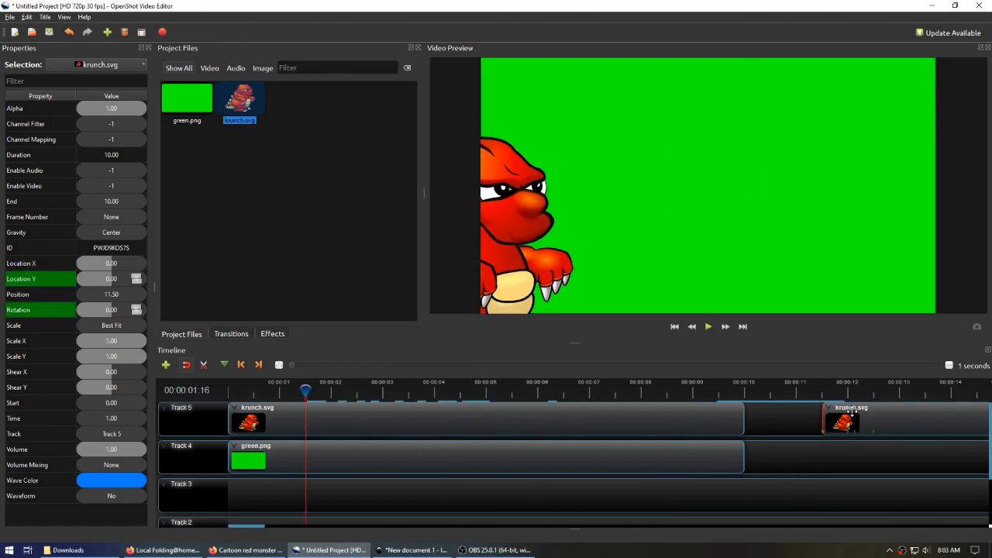
{"action": "key", "text": "Delete"}
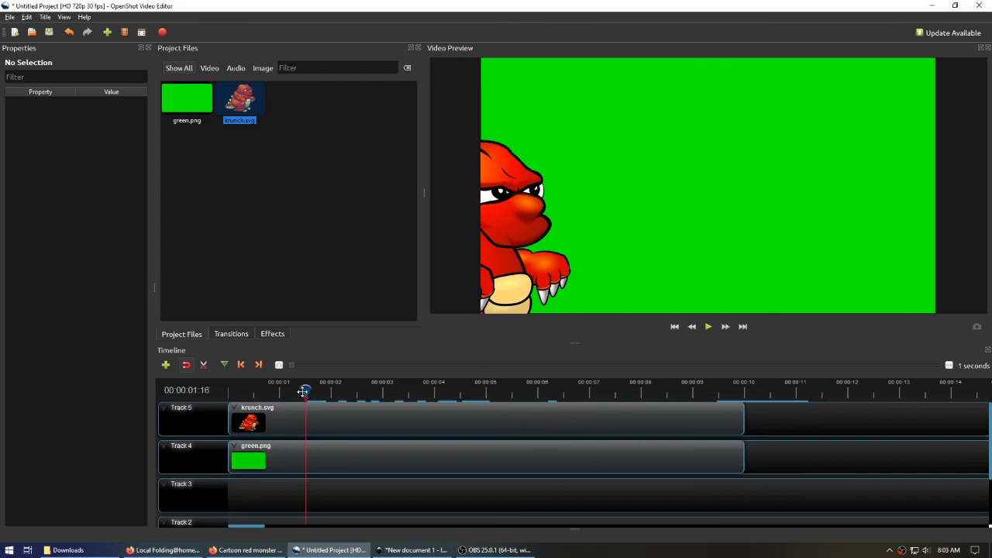
{"action": "left_click_drag", "start_coordinate": [304, 391], "coordinate": [408, 389]}
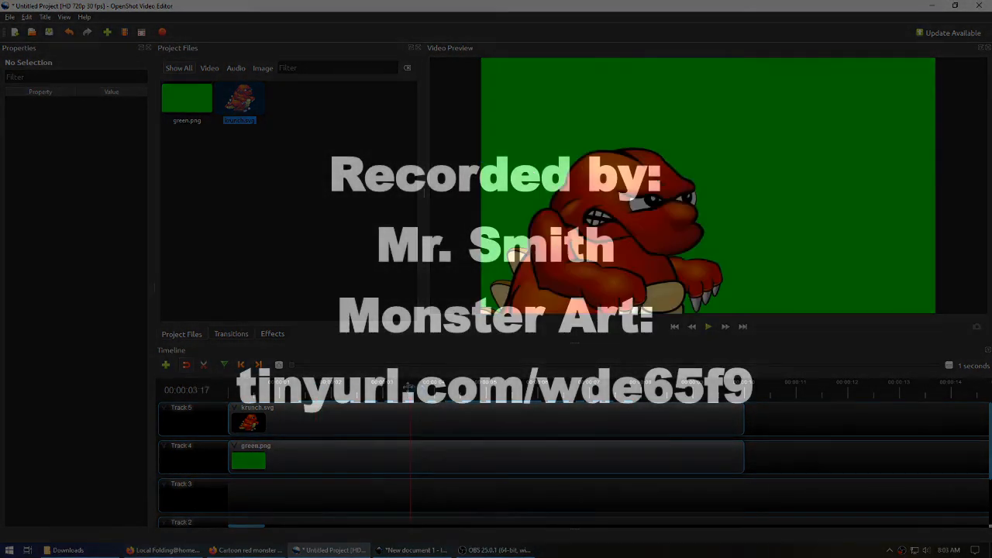